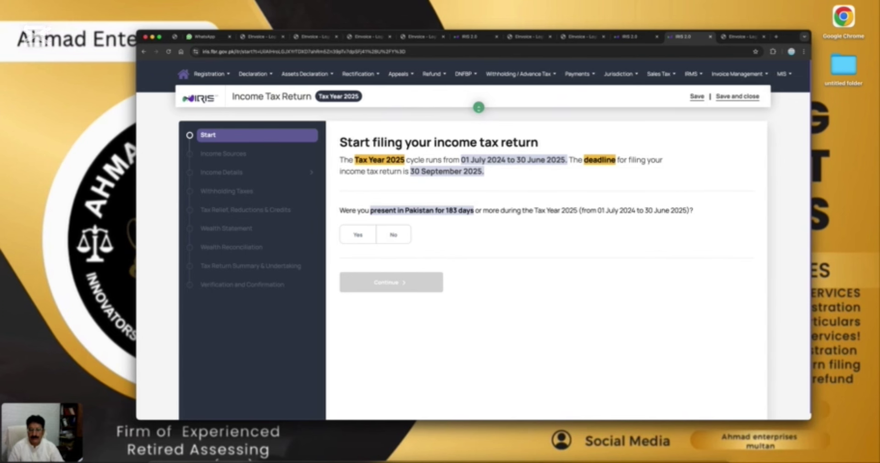
Confirm presence in Pakistan for 183 days or more, and declare Salary as the only source of income
click(358, 234)
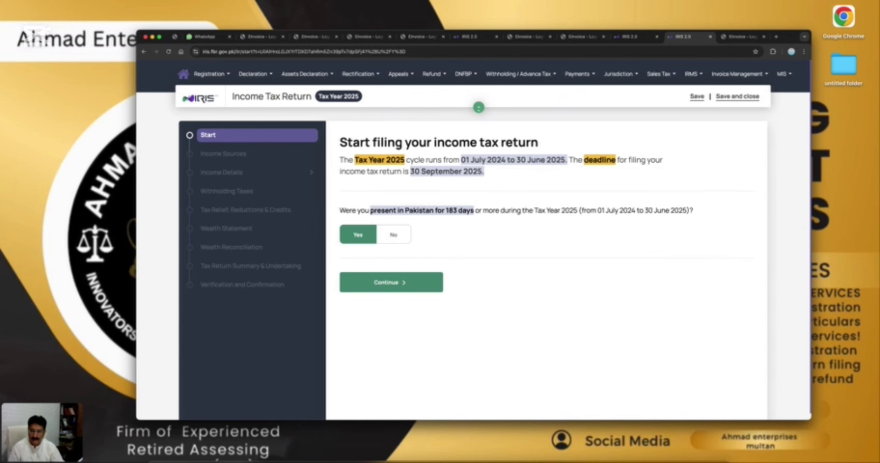
click(391, 282)
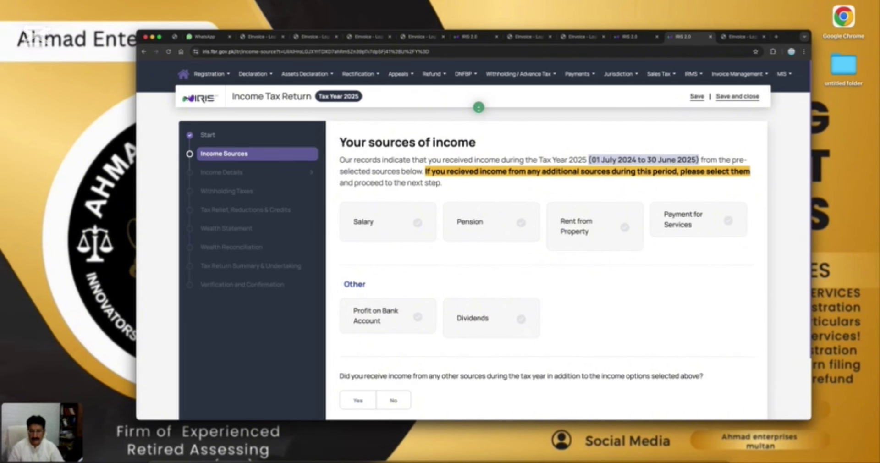
click(388, 222)
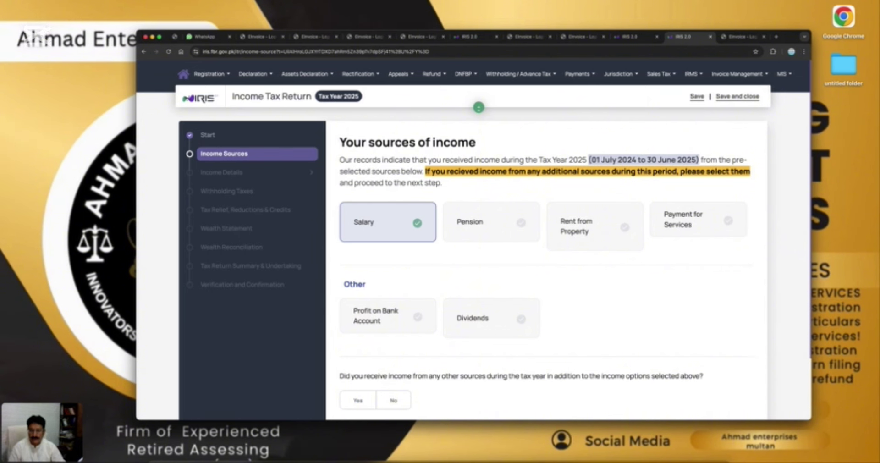
click(392, 400)
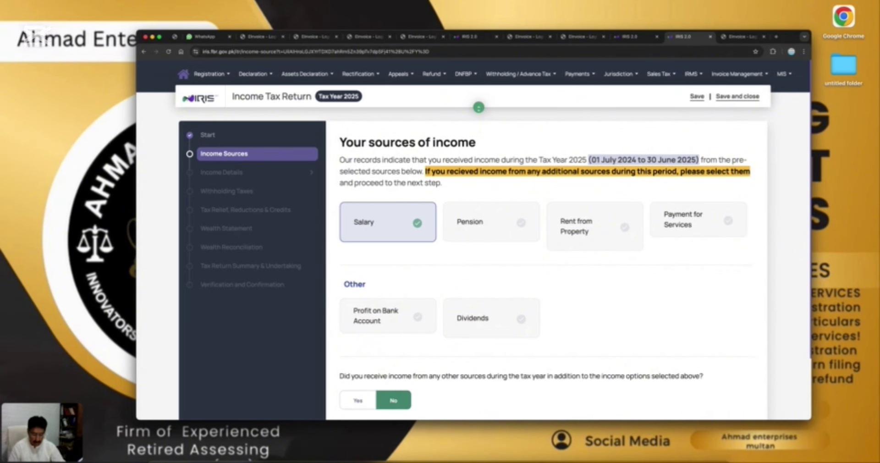
scroll(473, 239, down, 3)
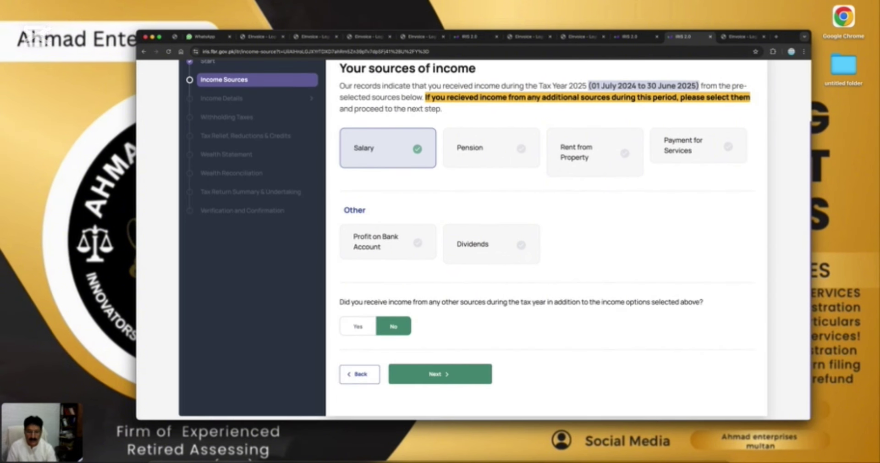
click(441, 375)
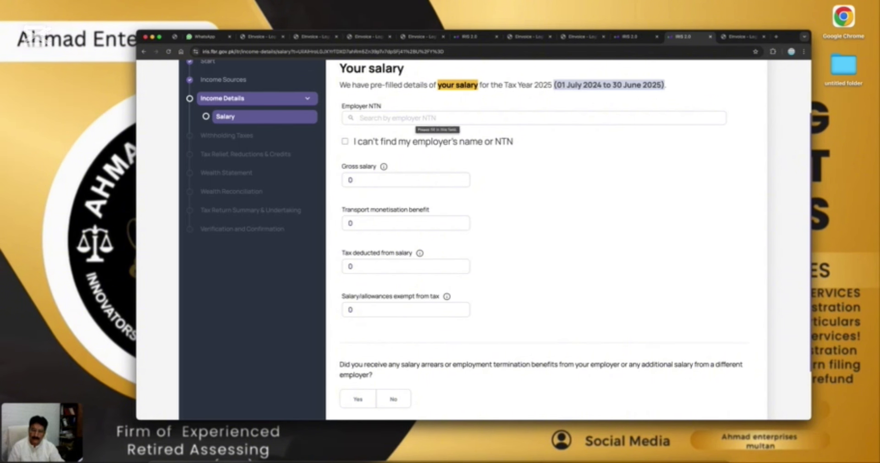
Mark the employer's name or NTN as not found and enter "punjab education" as the employer name
click(345, 141)
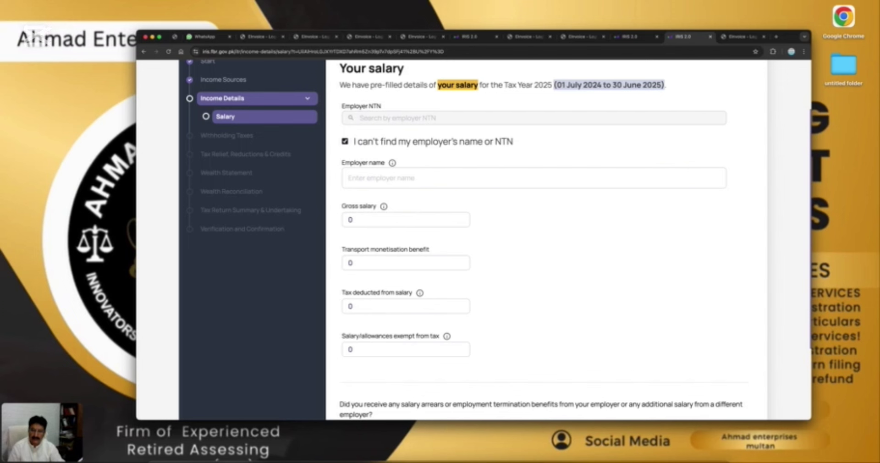
click(404, 178)
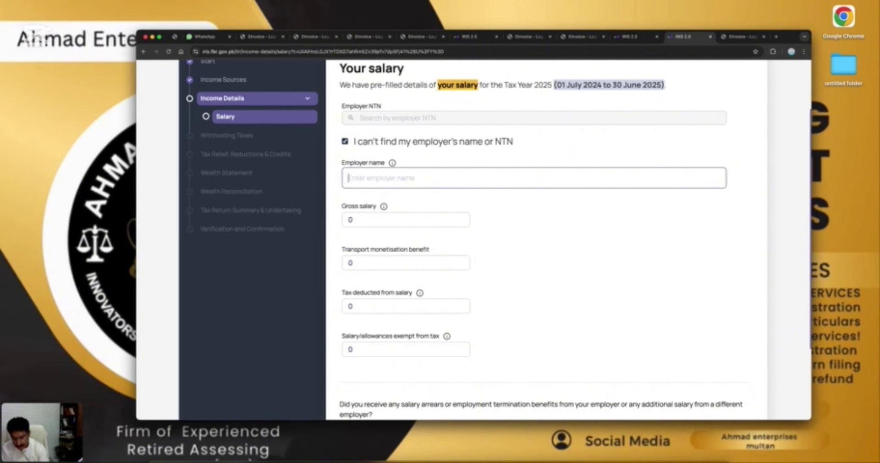
text(punj)
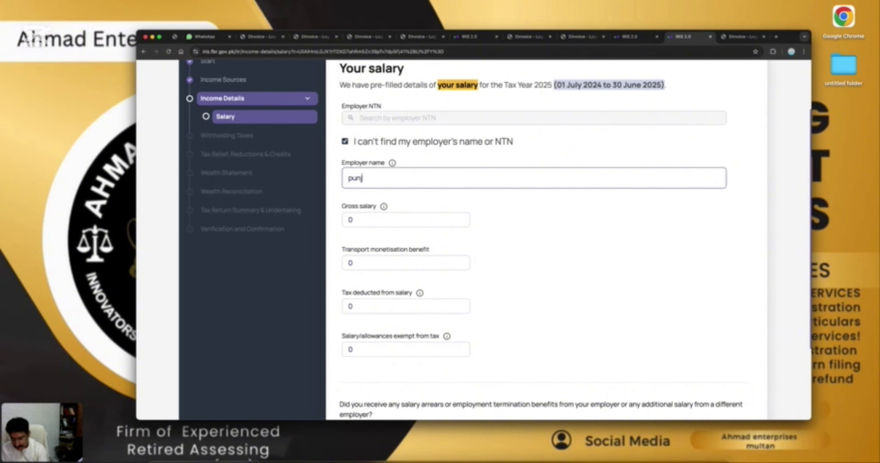
text(ab ed)
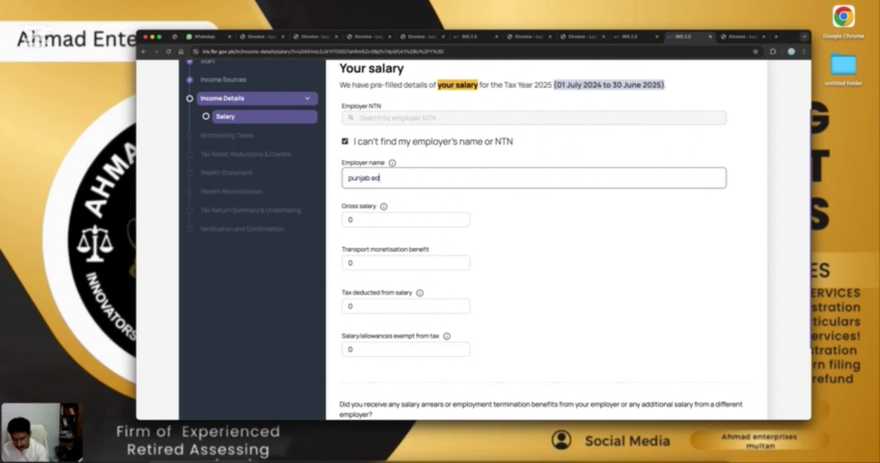
text(ucation)
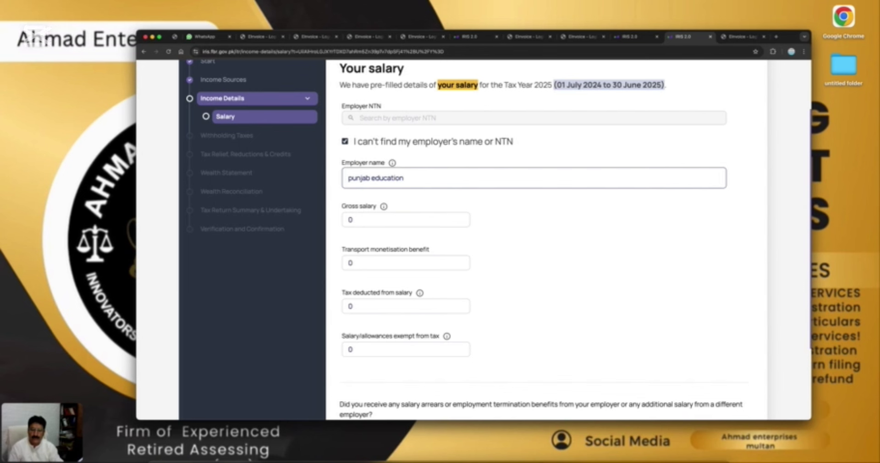
Set the gross salary to 700,000 and the tax deducted from salary to 10,000
click(352, 219)
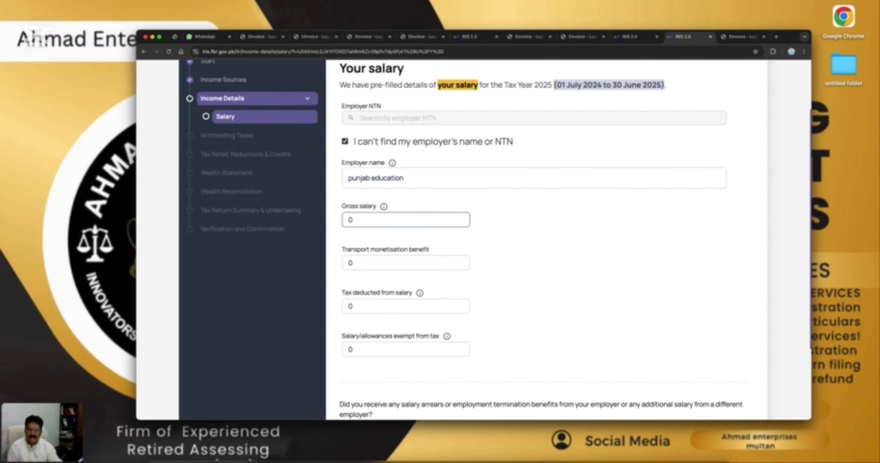
key(BackSpace)
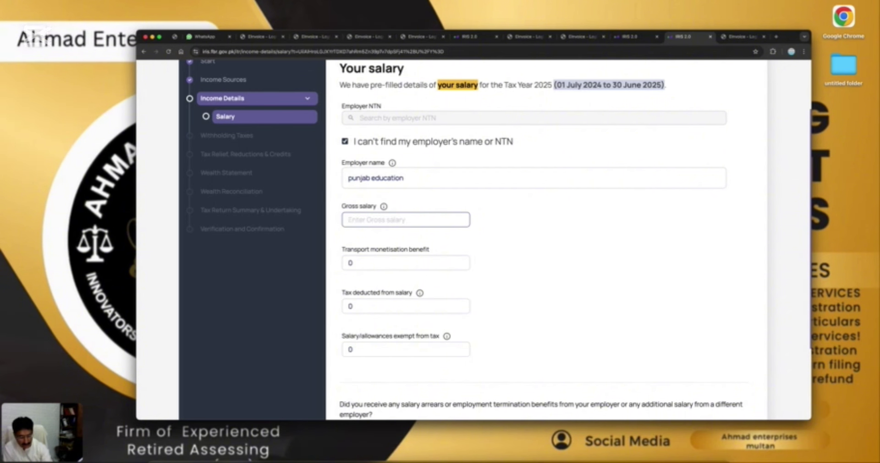
text(700,000)
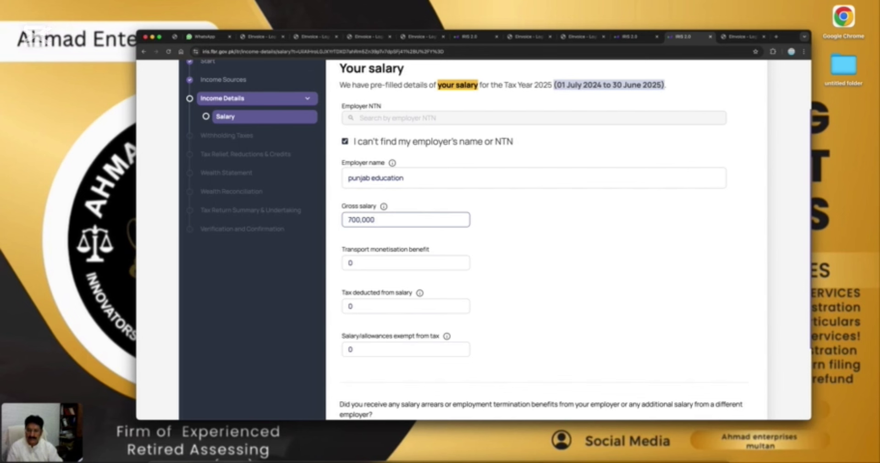
click(352, 306)
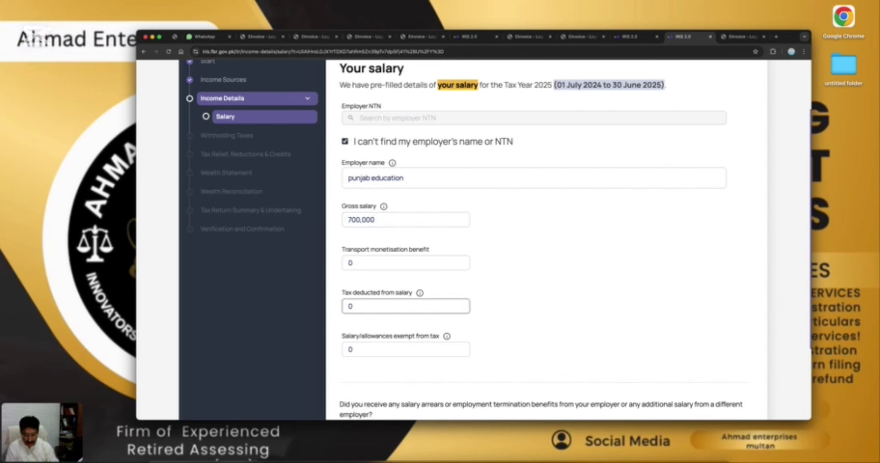
key(BackSpace)
text(1000000)
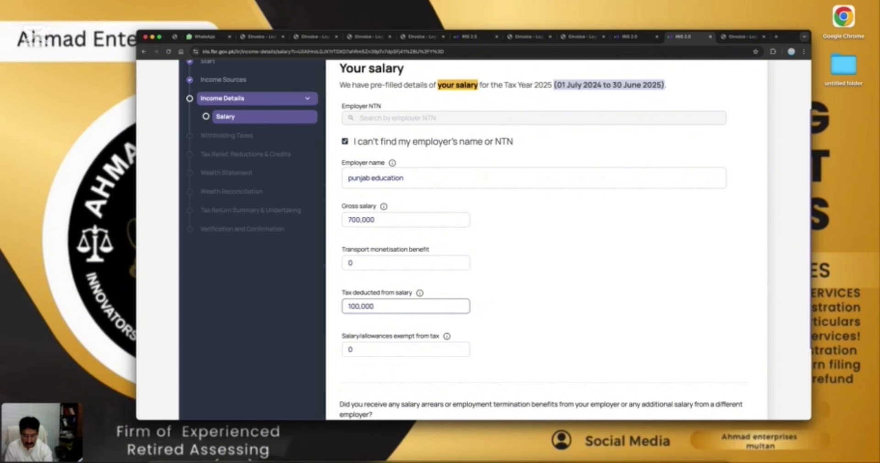
key(BackSpace)
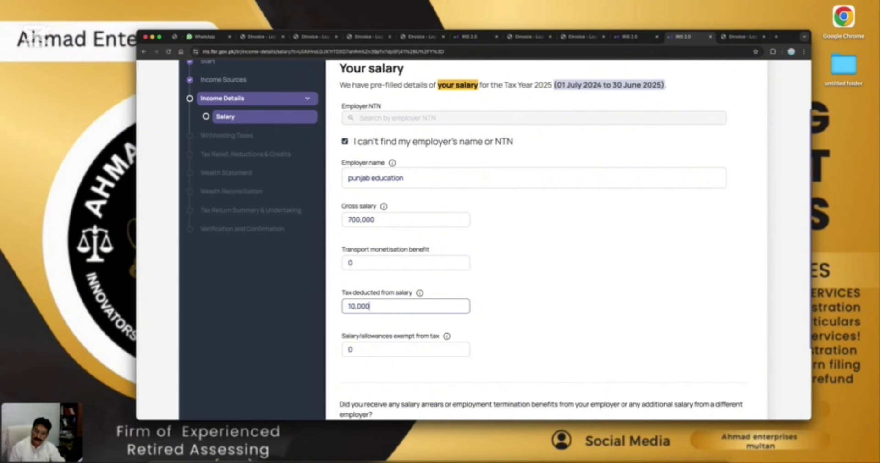
key(Tab)
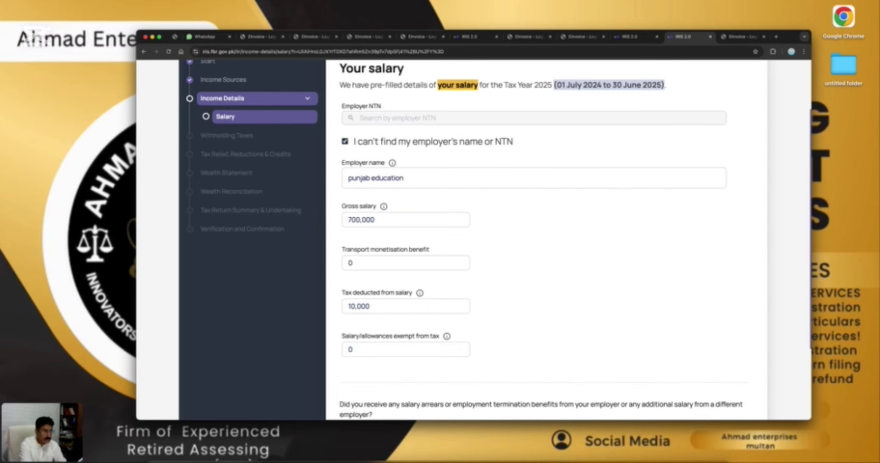
Declare no salary arrears, termination benefits or additional salary, and report no withholding taxes beyond those listed
scroll(546, 238, down, 5)
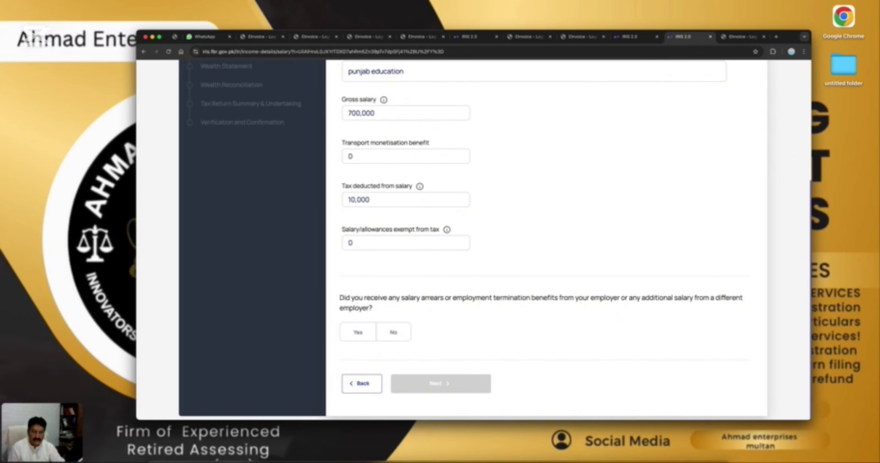
click(394, 332)
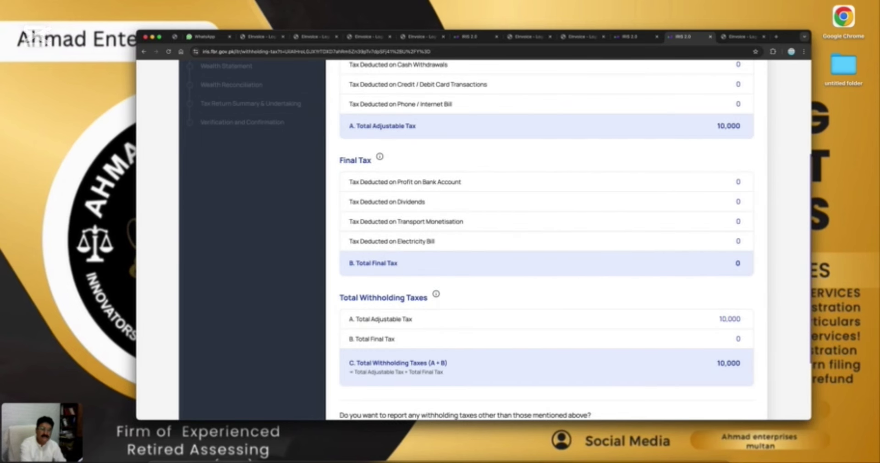
scroll(547, 240, up, 3)
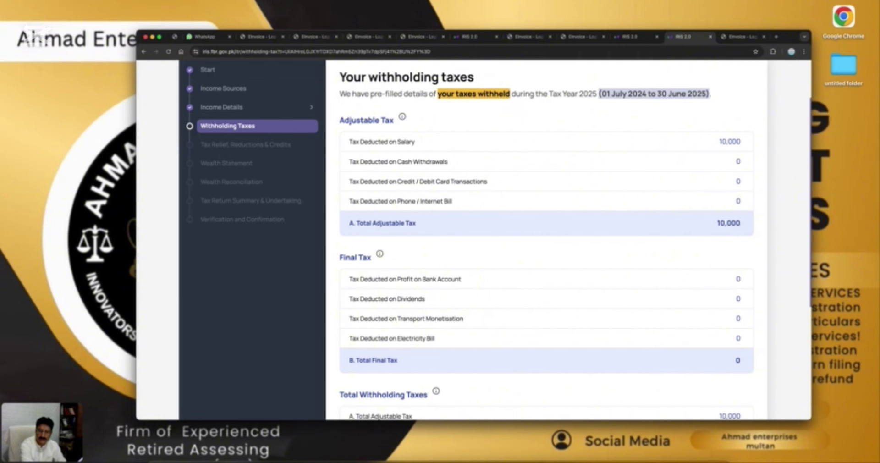
scroll(546, 239, down, 5)
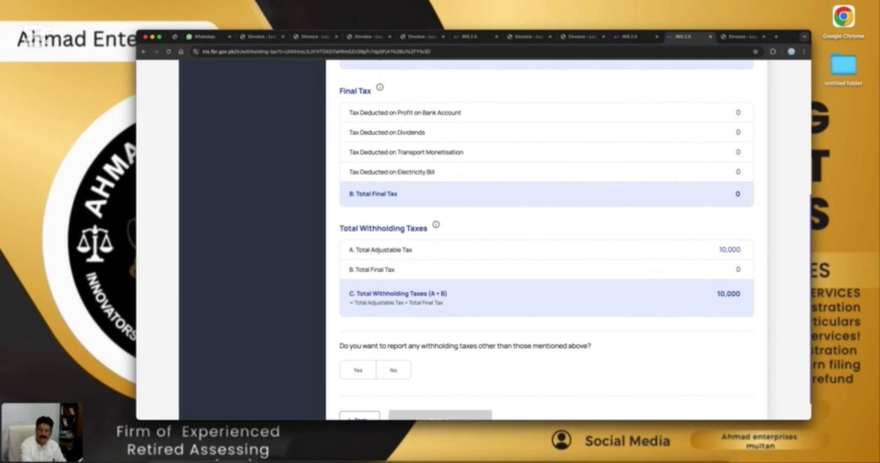
scroll(546, 238, down, 1)
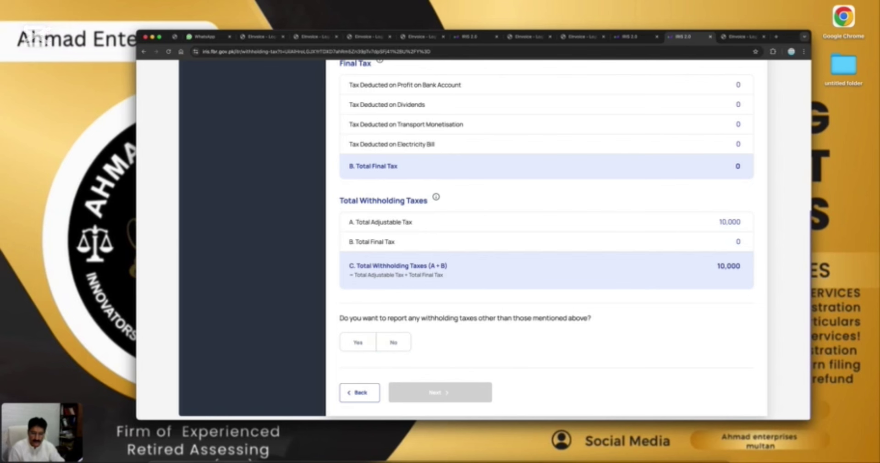
click(393, 342)
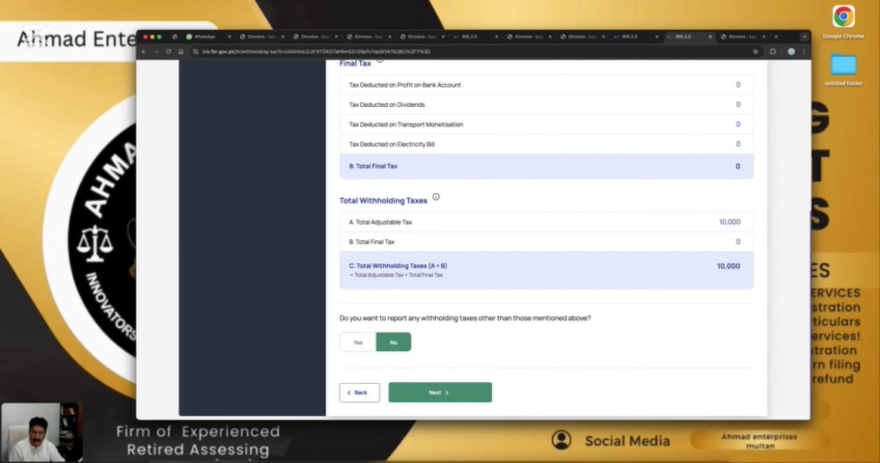
click(439, 392)
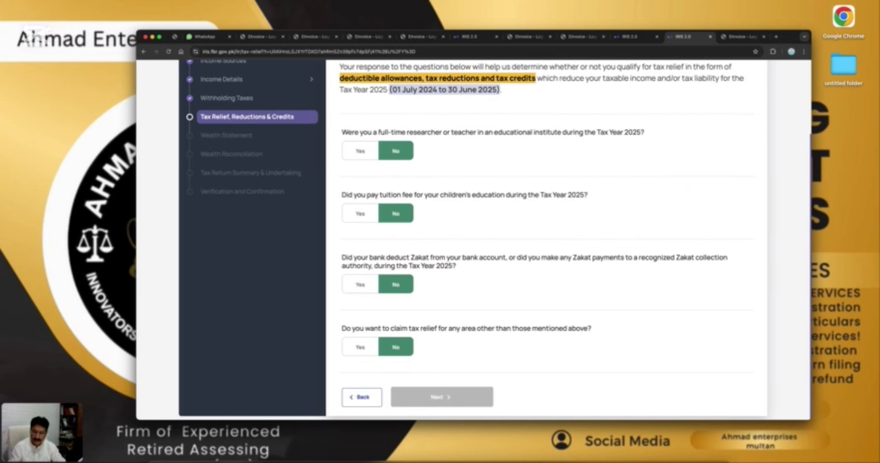
Submit the tax relief questions with every answer as No, and pass the bank account selection without marking the NBP investment
click(442, 396)
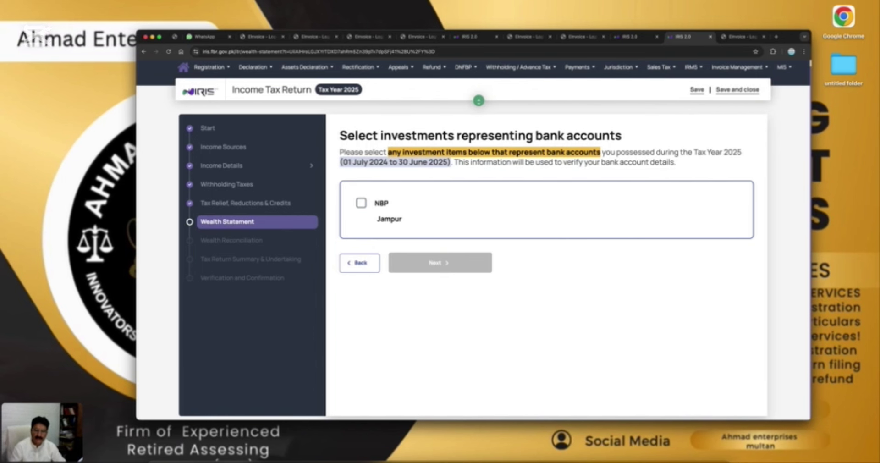
click(440, 260)
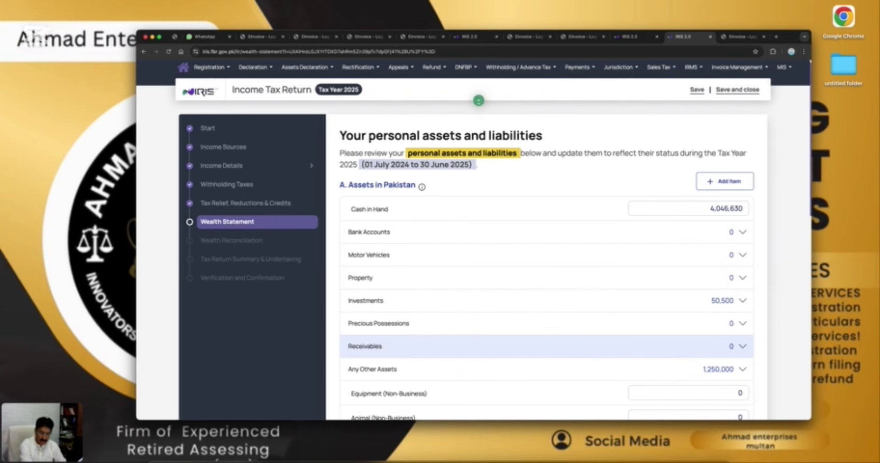
Review the personal assets and liabilities, declare none outside Pakistan, and proceed to the wealth reconciliation
scroll(545, 298, down, 6)
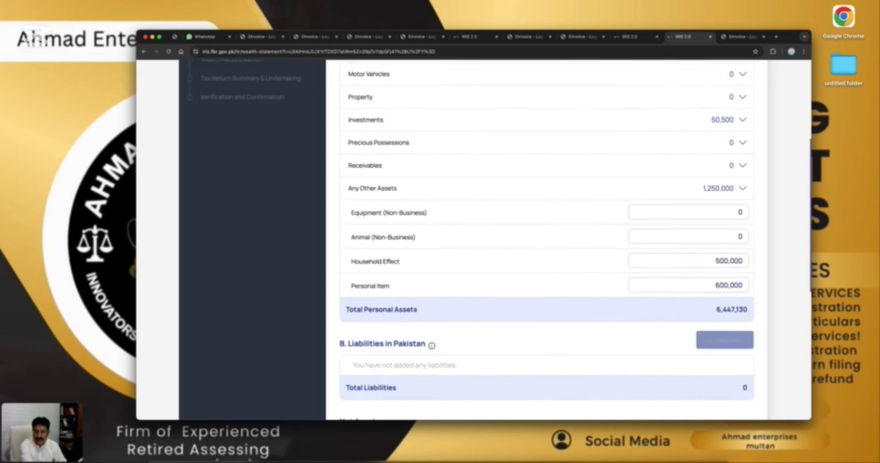
scroll(546, 239, down, 2)
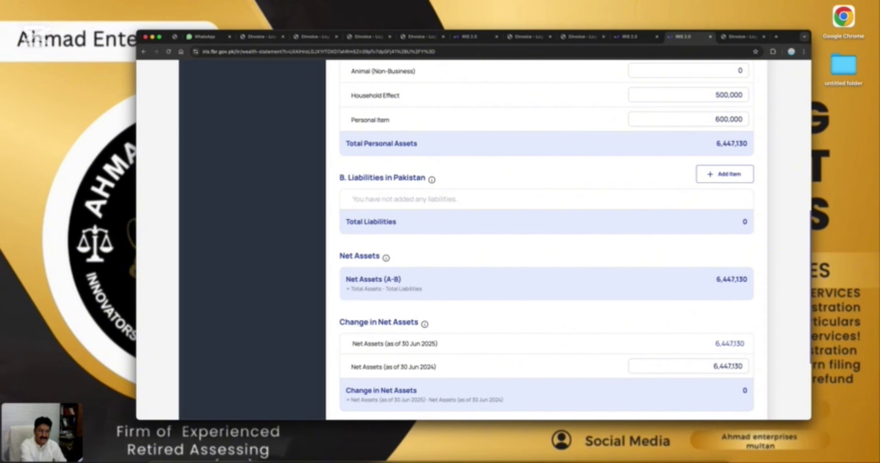
scroll(545, 238, down, 1)
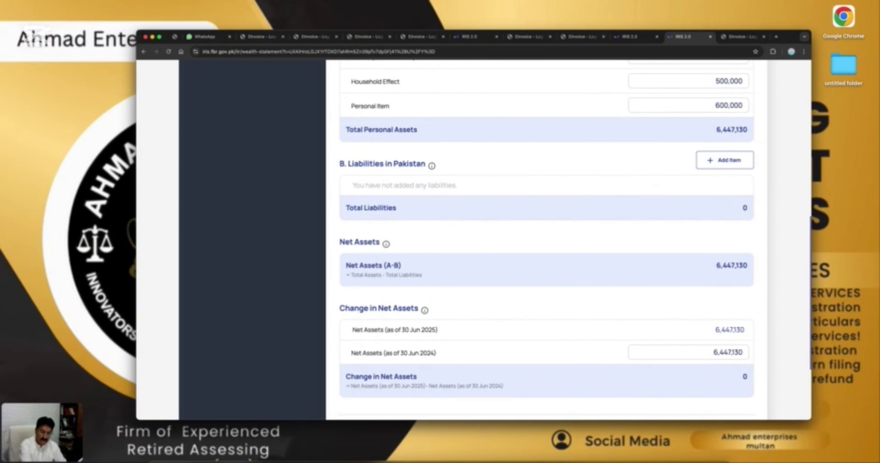
scroll(546, 239, down, 3)
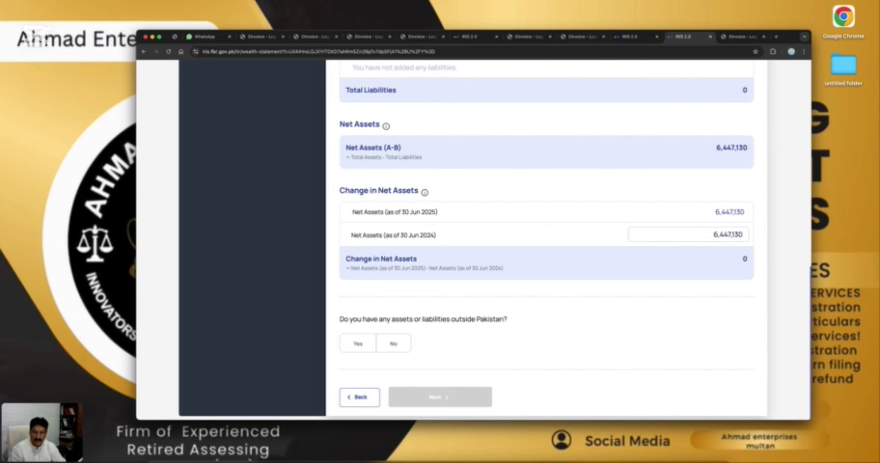
click(392, 344)
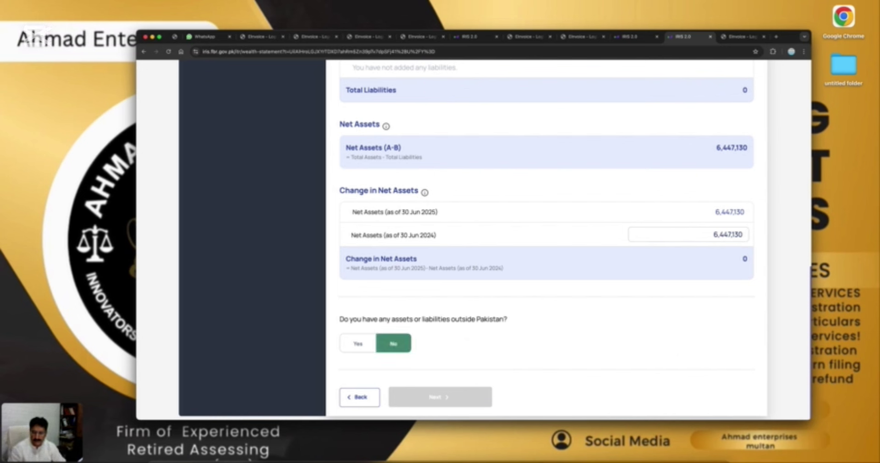
click(441, 398)
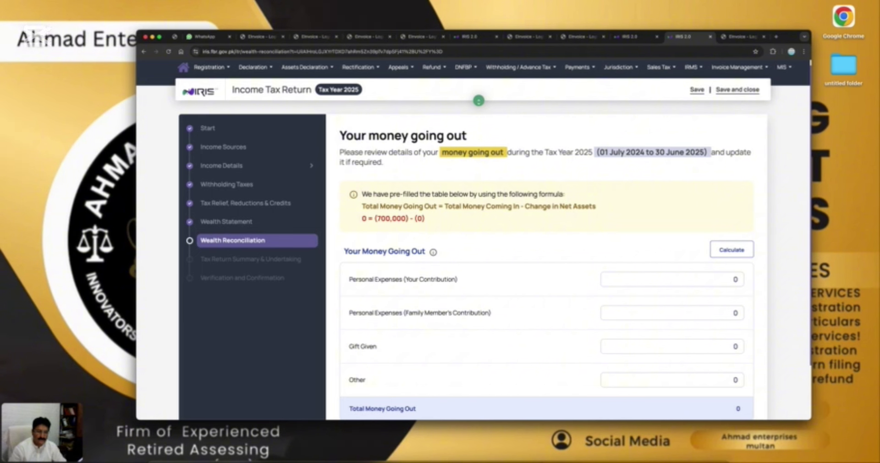
Set Personal Expenses (Your Contribution) to 700,000, recalculate the money going out, and proceed to the return summary
double_click(735, 279)
text(70)
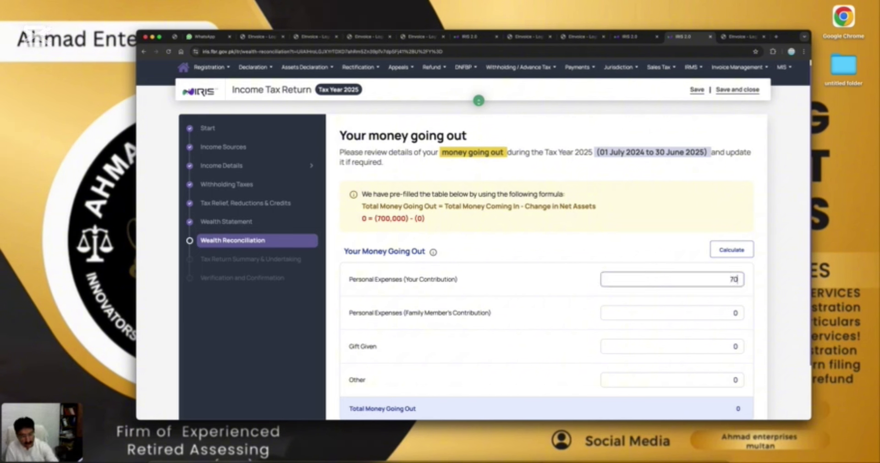
text(0,000)
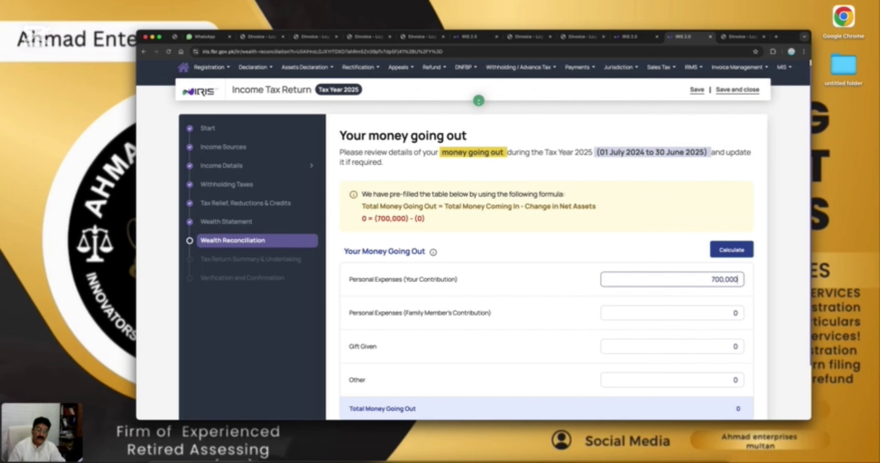
click(731, 250)
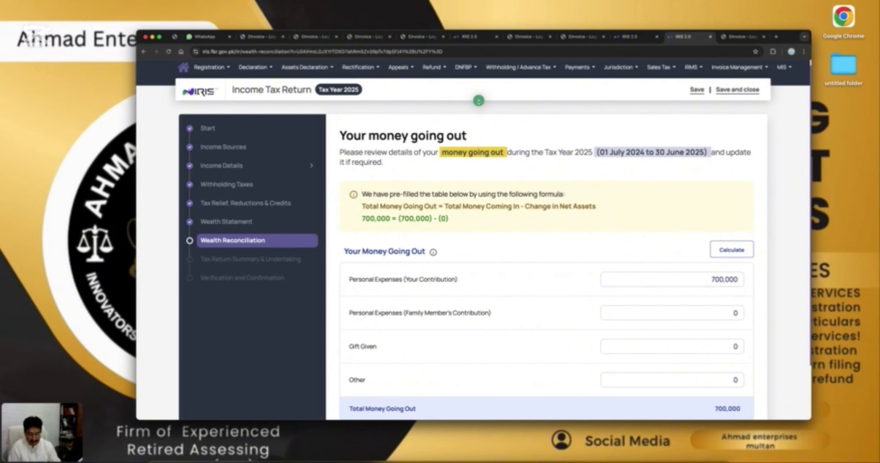
scroll(479, 101, down, 3)
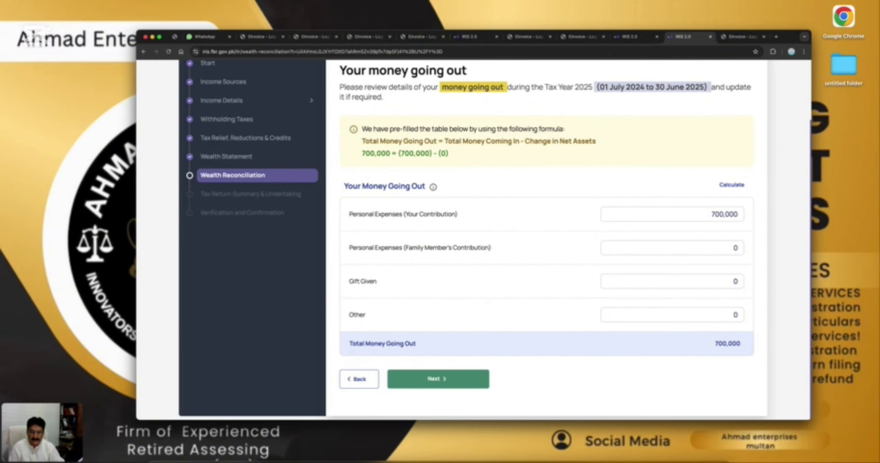
click(438, 379)
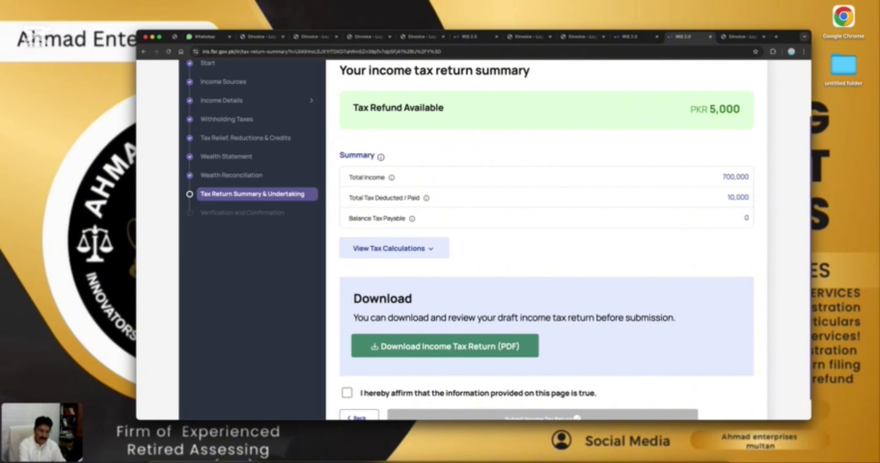
Affirm that the information provided on the income tax return summary is true
scroll(546, 239, down, 2)
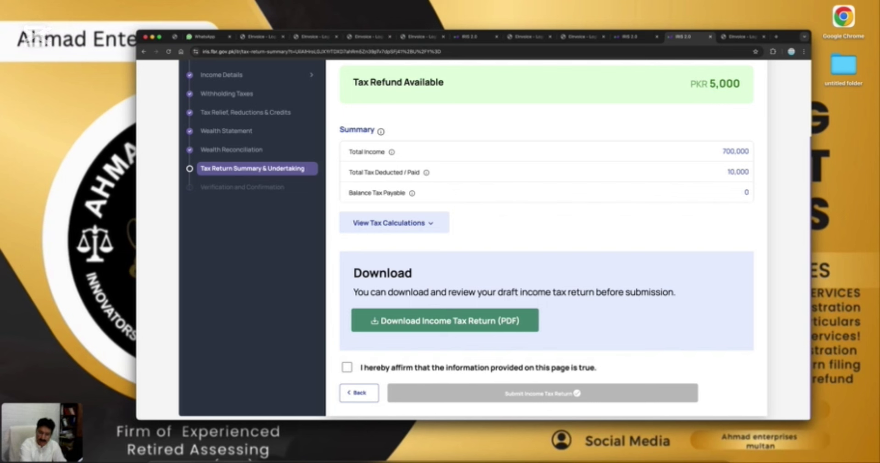
click(347, 367)
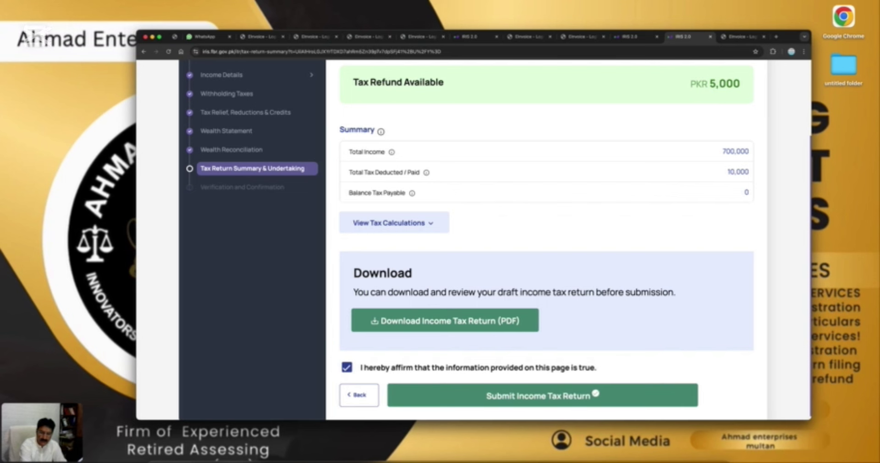